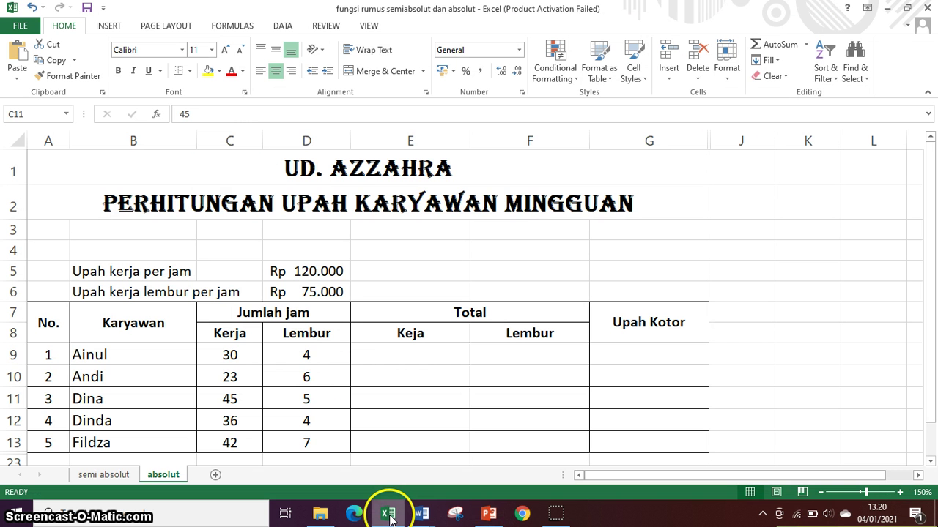
- Examine the hourly wage rates, the first employee's working and overtime hours, the empty total columns and the calculation notes below the table
left_click(326, 352)
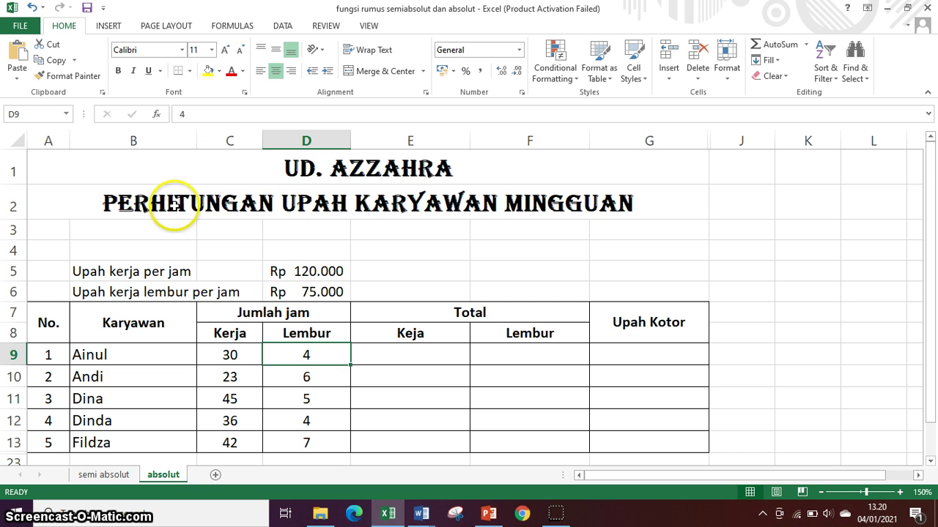
left_click(371, 367)
scroll(370, 367, "down", 1)
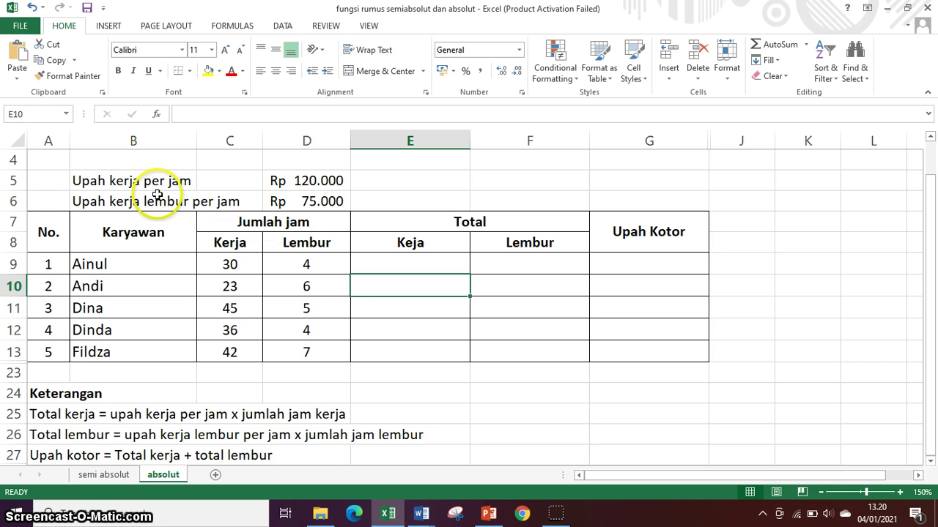
left_click(304, 181)
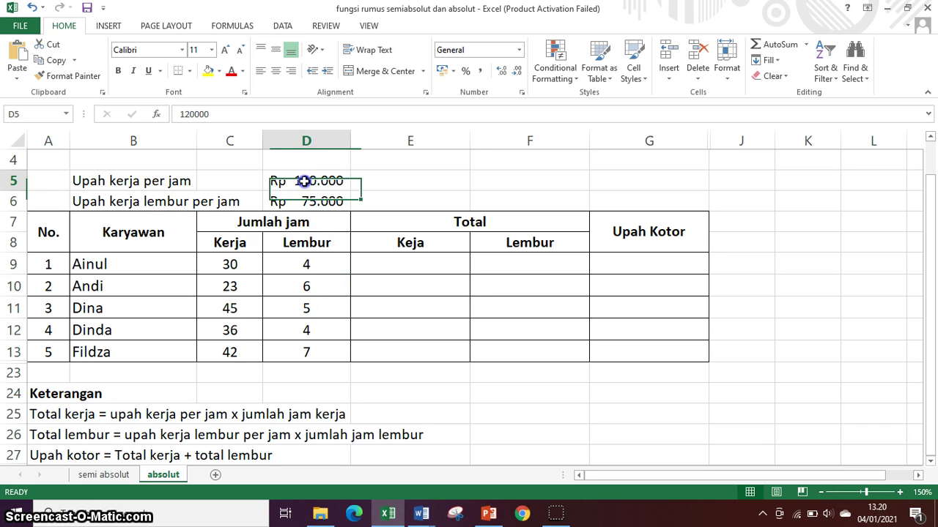
left_click(146, 201)
left_click(329, 201)
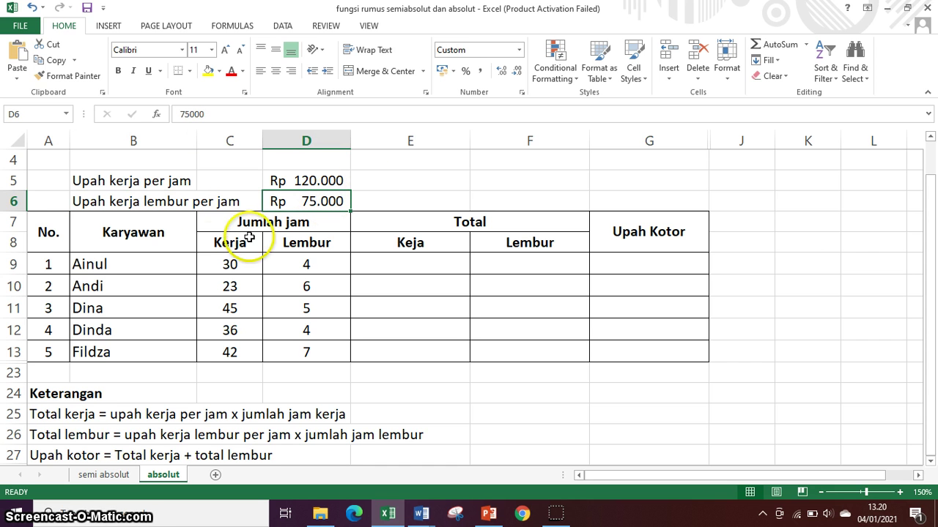
left_click(86, 262)
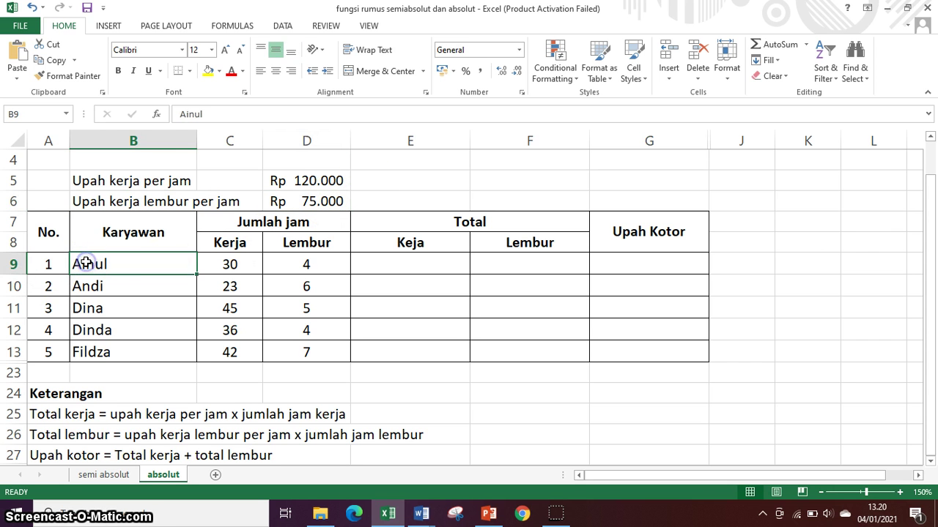
left_click(229, 264)
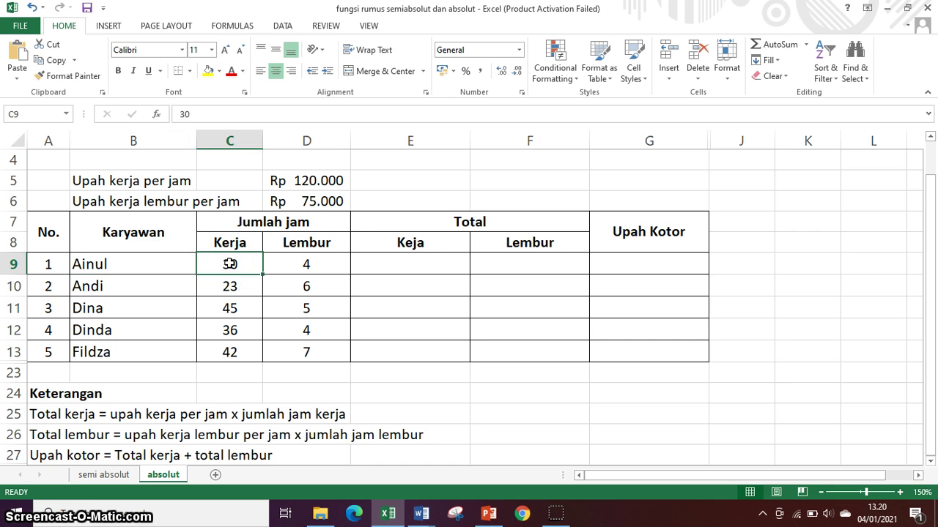
left_click(408, 265)
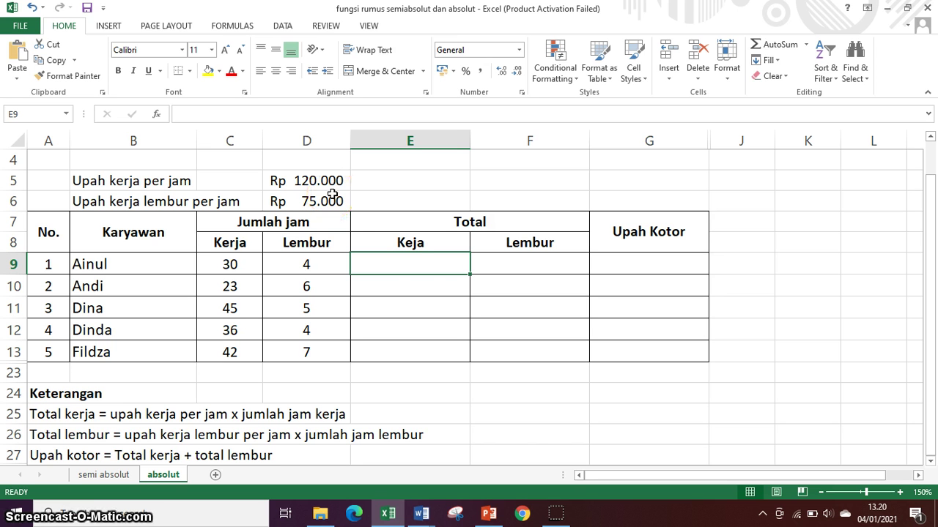
left_click(521, 263)
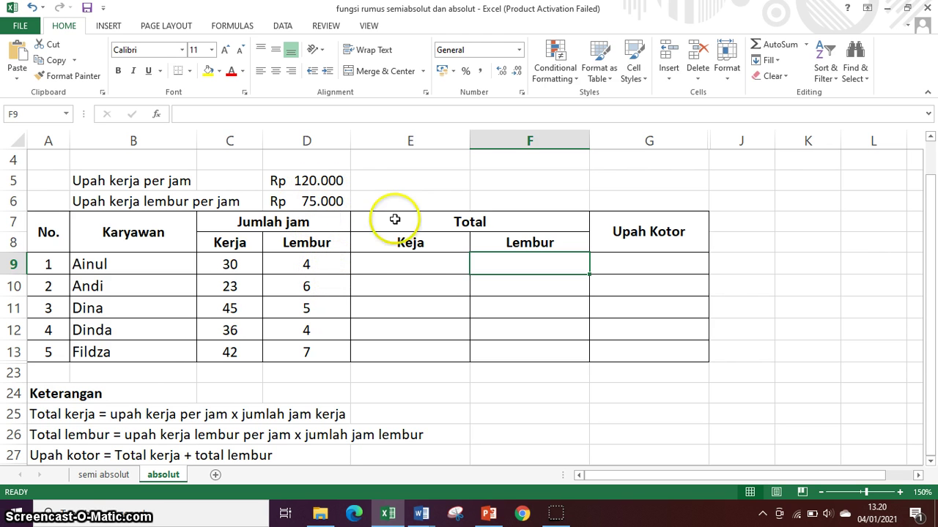
- Calculate the first employee's work total in E9 with =D5*C9 and fill the formula down to E13
left_click(389, 263)
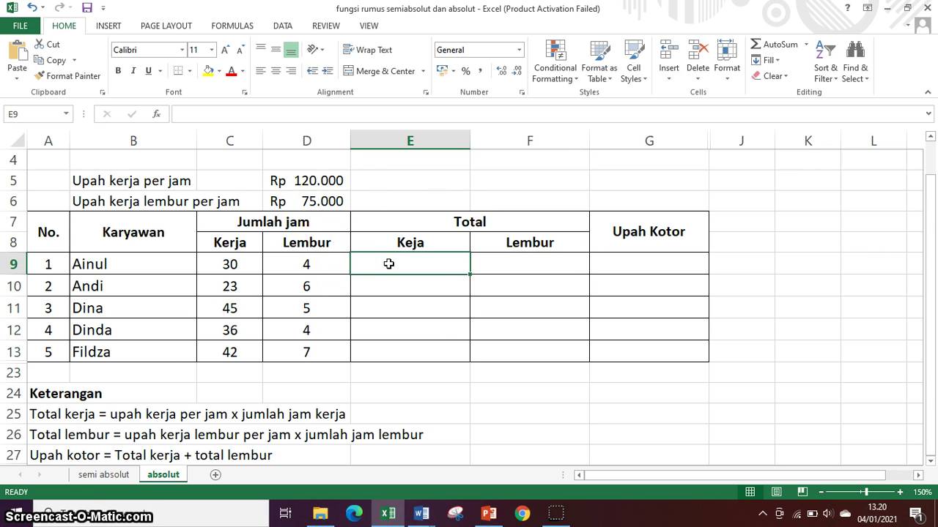
type("=")
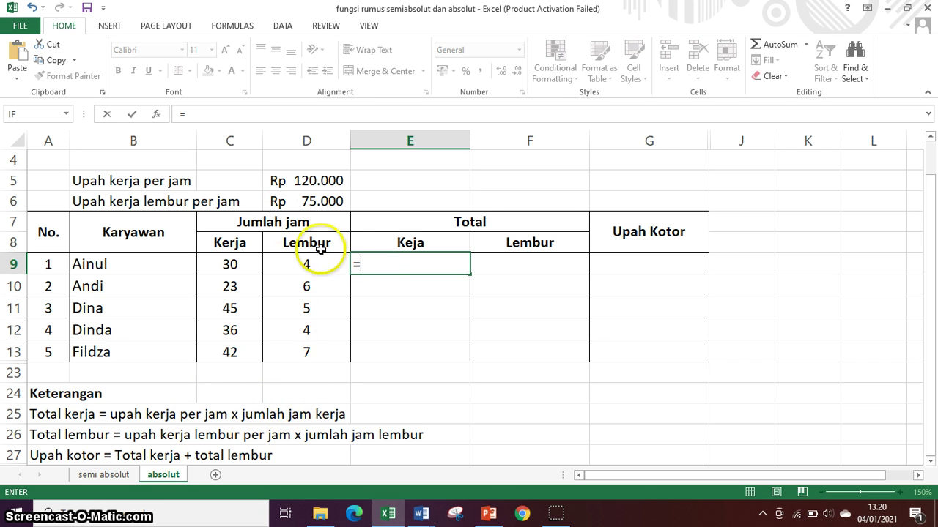
left_click(315, 180)
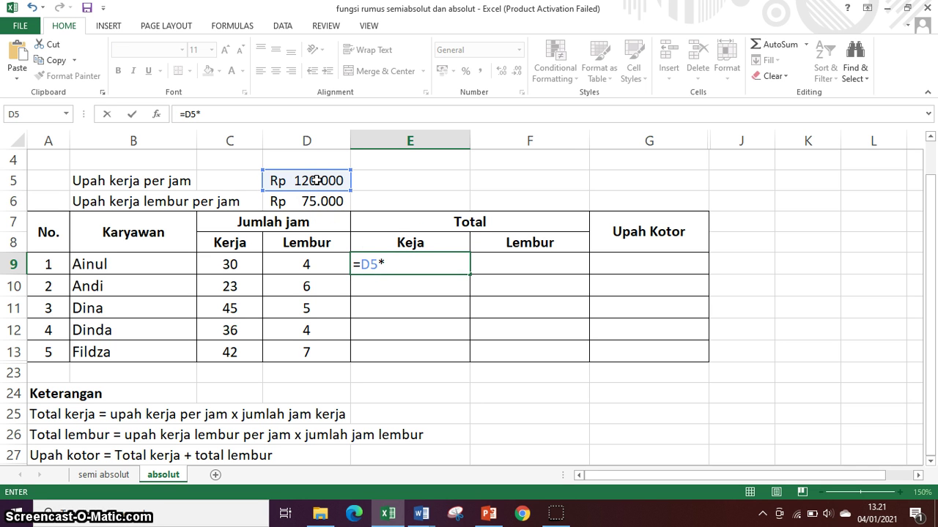
type("*")
left_click(236, 264)
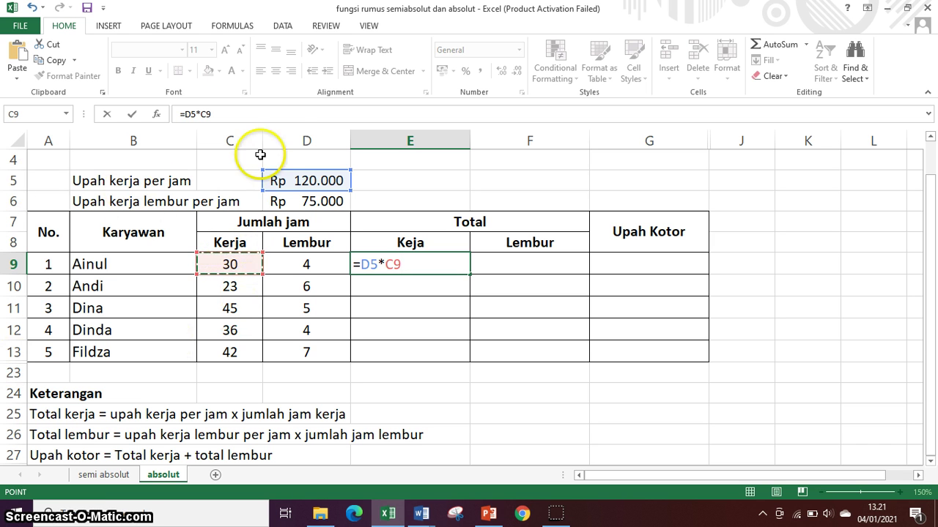
key("Return")
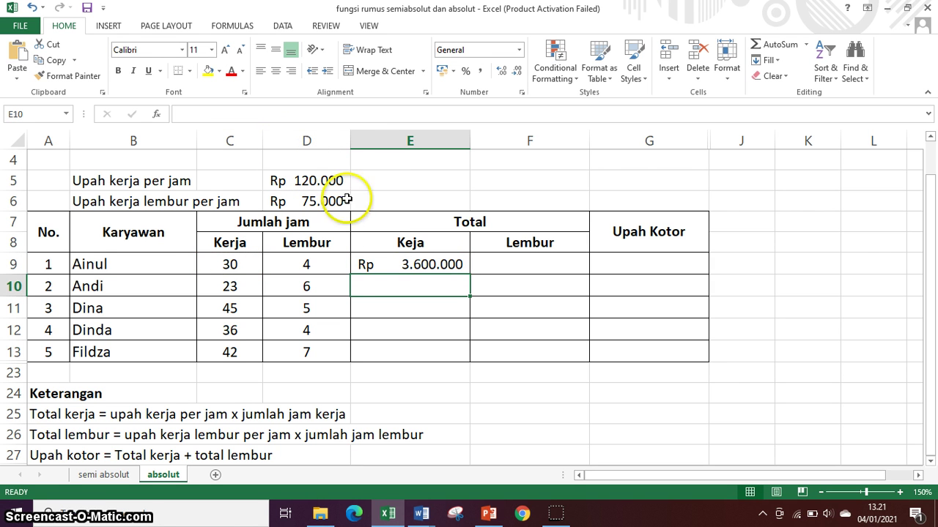
left_click(394, 261)
left_click_drag(471, 273, 455, 354)
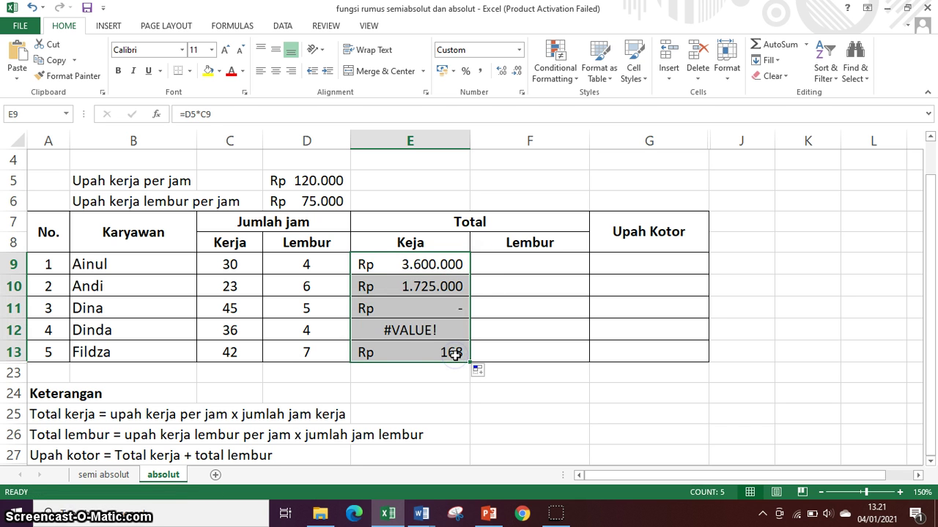
- Inspect which cells the copied work total formulas in E10 and E11 refer to
double_click(425, 285)
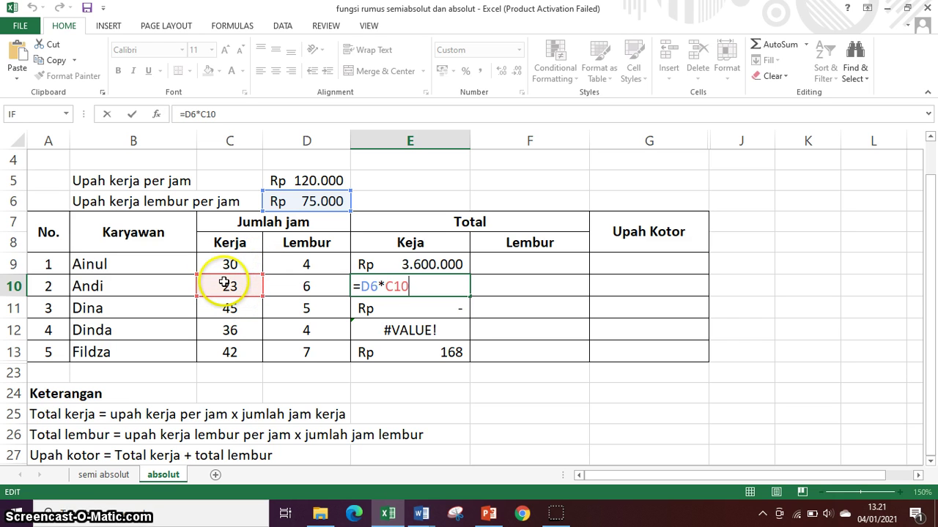
key("Return")
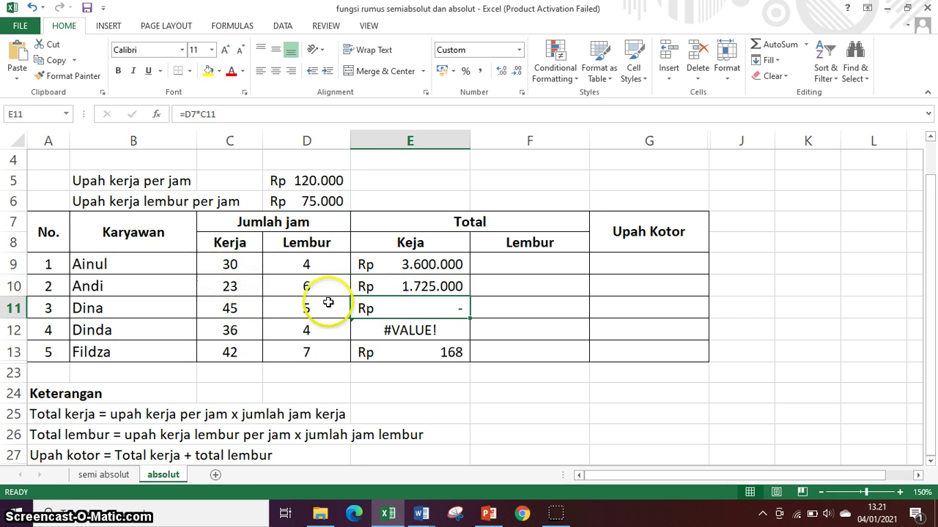
double_click(363, 308)
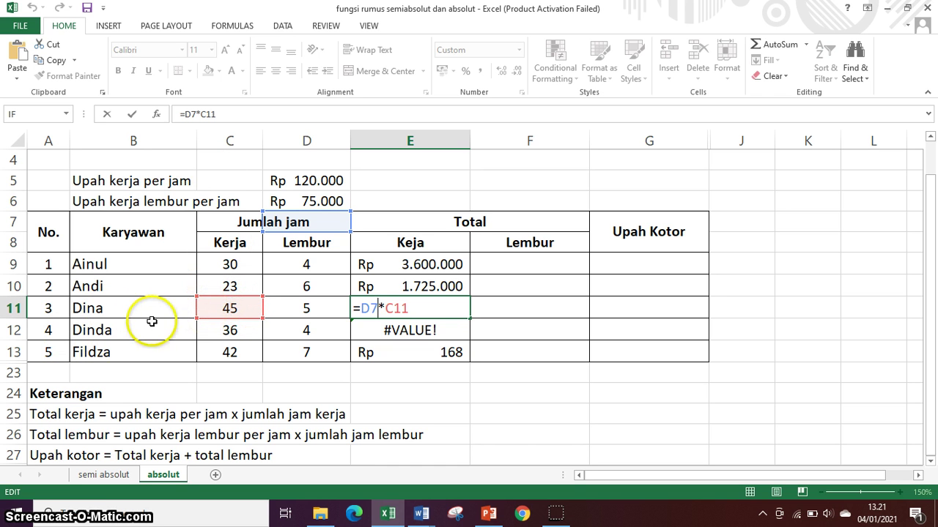
key("Return")
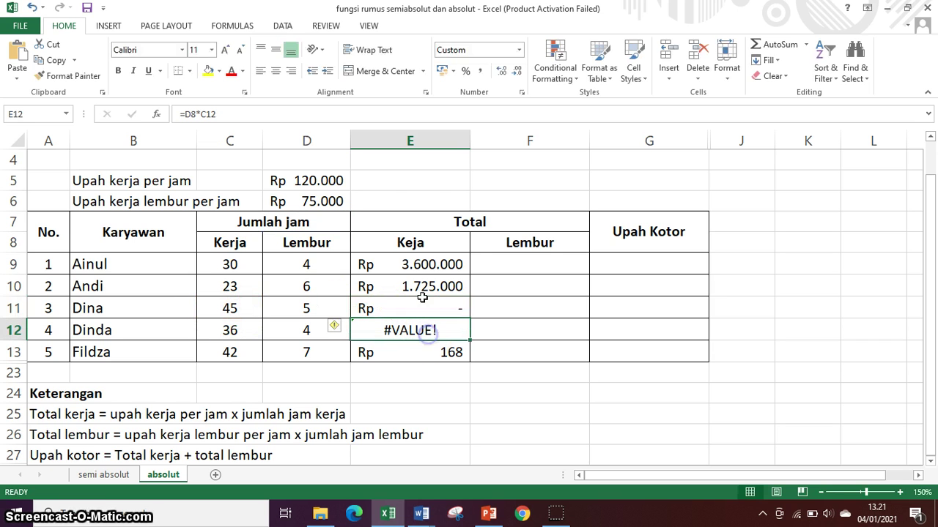
- Make the hourly wage reference in E9 absolute so the formula reads =$D$5*C9
double_click(421, 266)
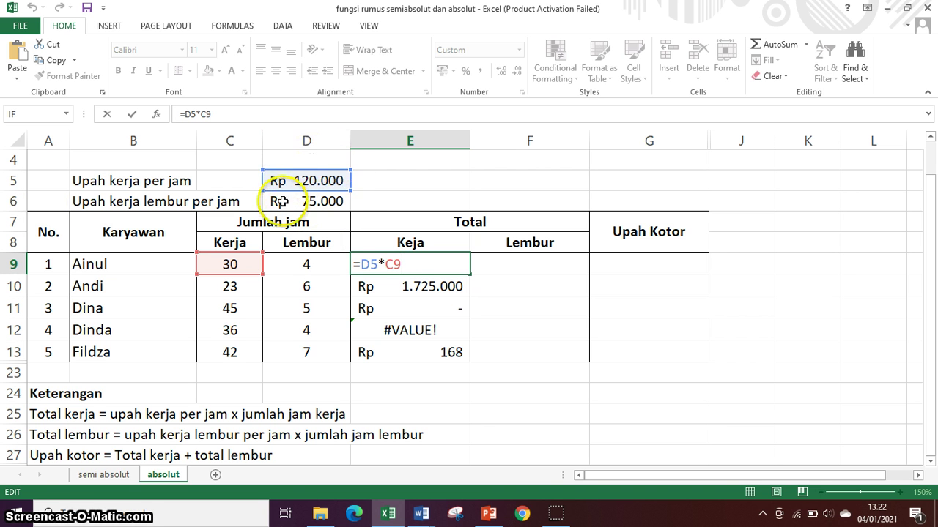
left_click(360, 264)
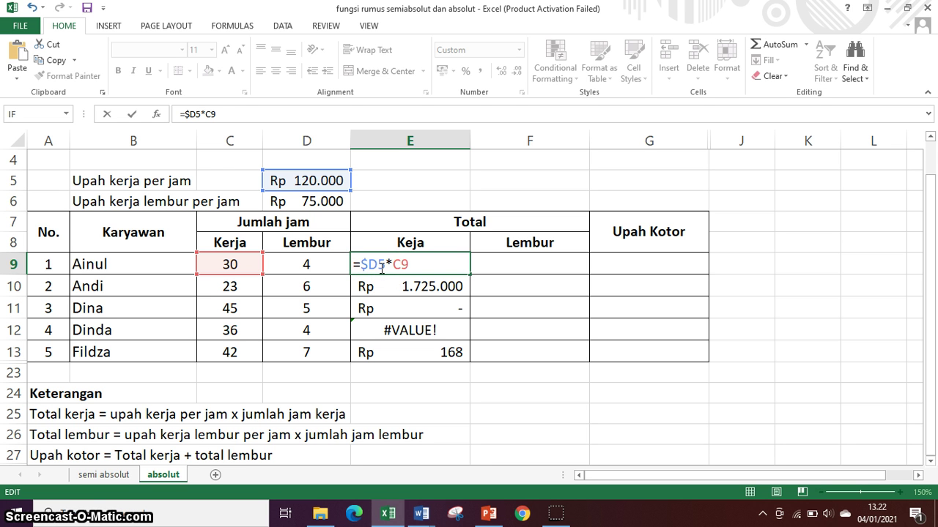
type("%")
key("BackSpace")
left_click(394, 265)
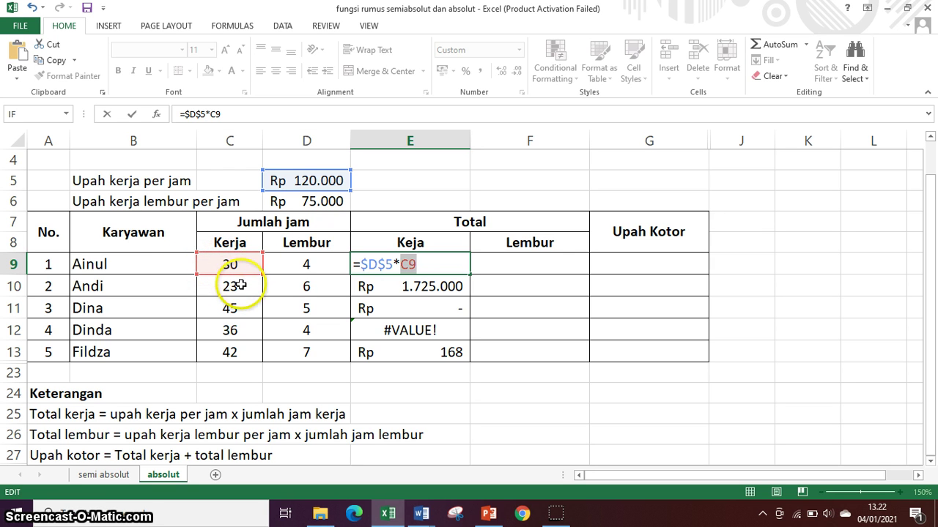
key("Return")
- Fill the corrected work total formula from E9 down to E13
left_click(418, 266)
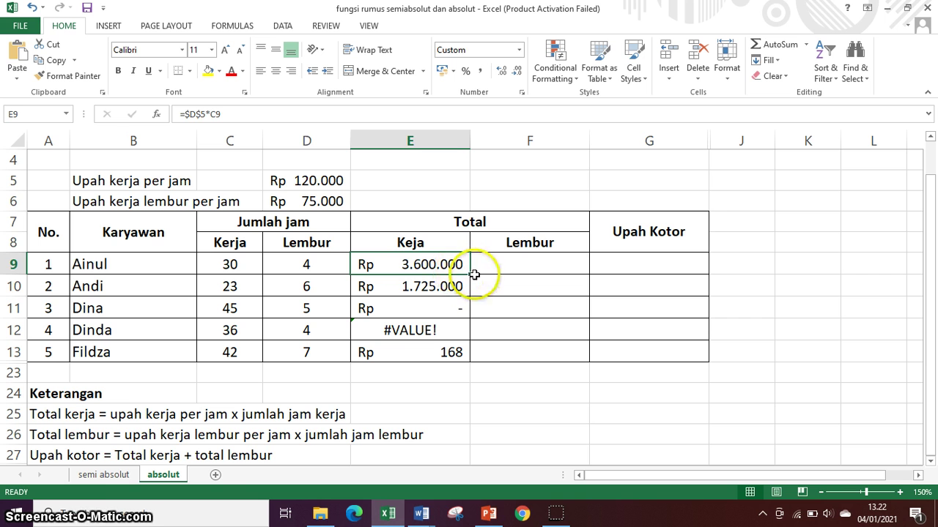
left_click(474, 272)
left_click(464, 268)
left_click_drag(469, 276, 454, 373)
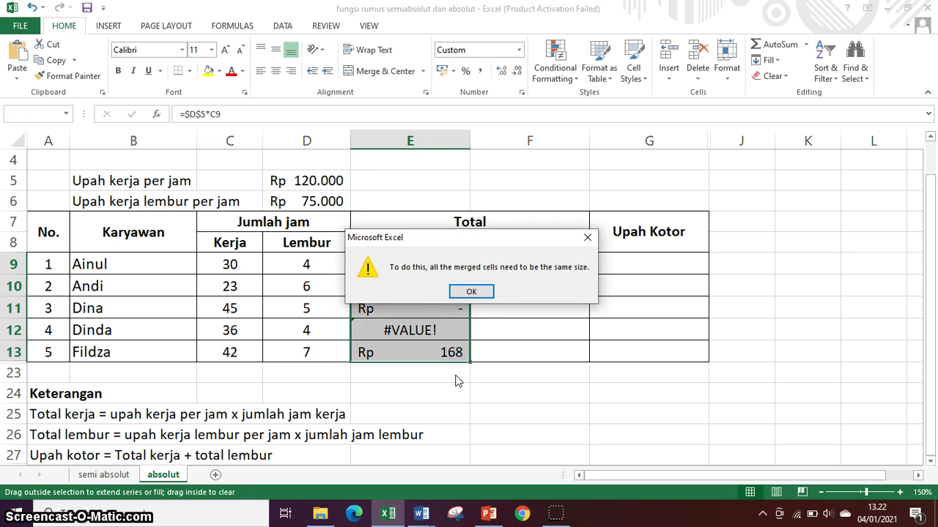
left_click(469, 292)
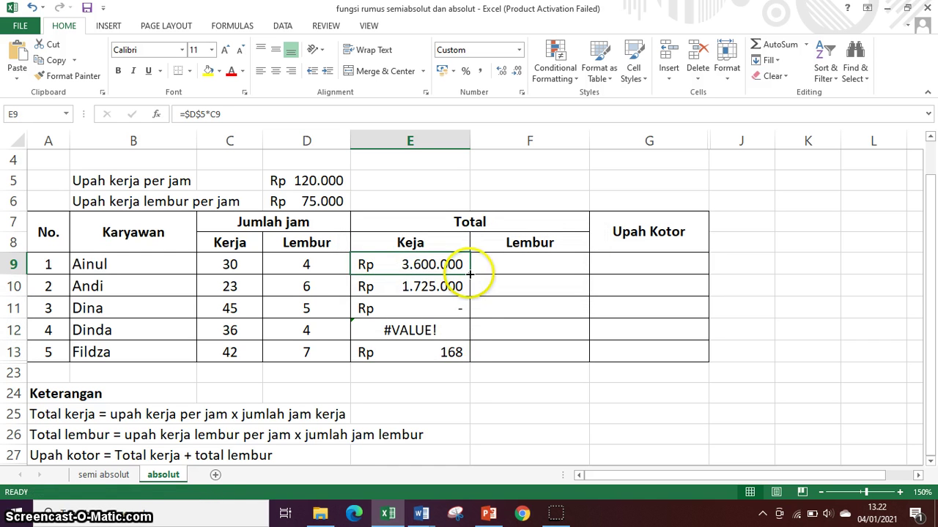
left_click_drag(469, 273, 470, 356)
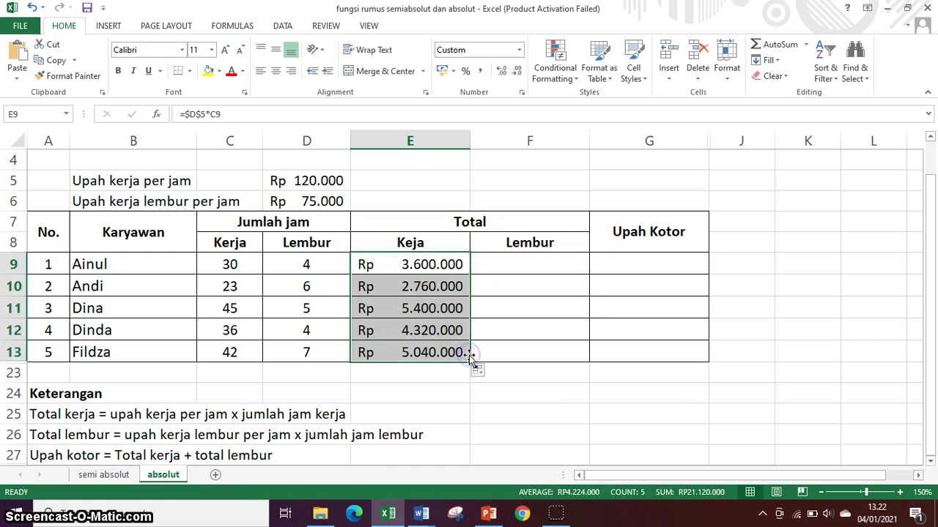
- Check the cell references of the refilled work total formulas in E10, E11 and E12
left_click(450, 292)
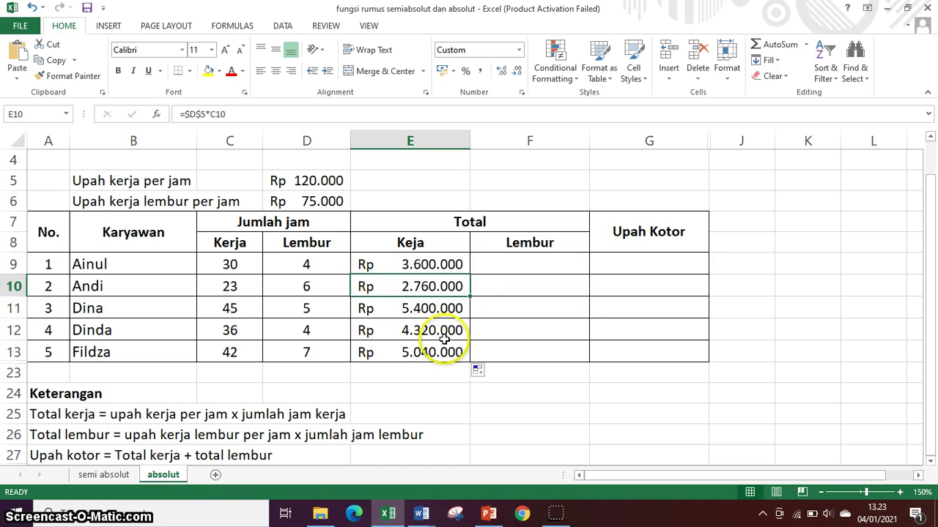
double_click(430, 287)
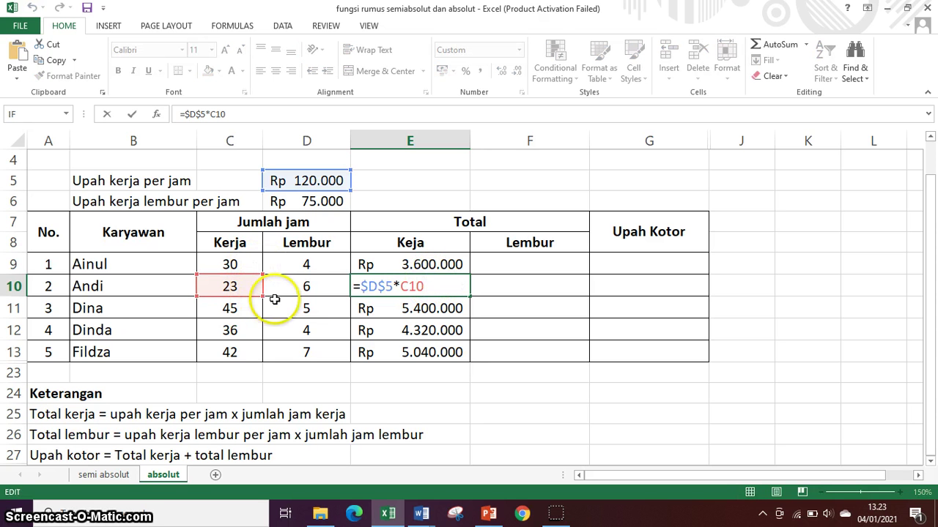
double_click(365, 308)
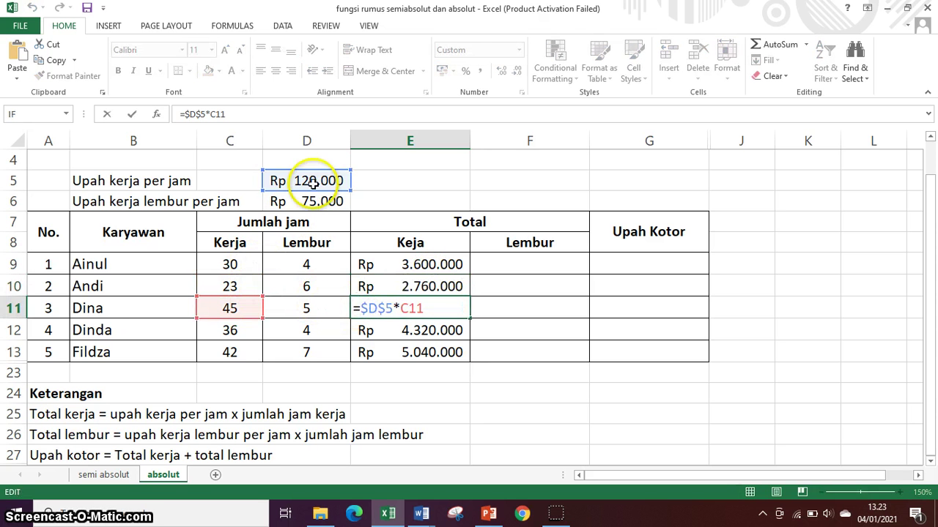
double_click(414, 331)
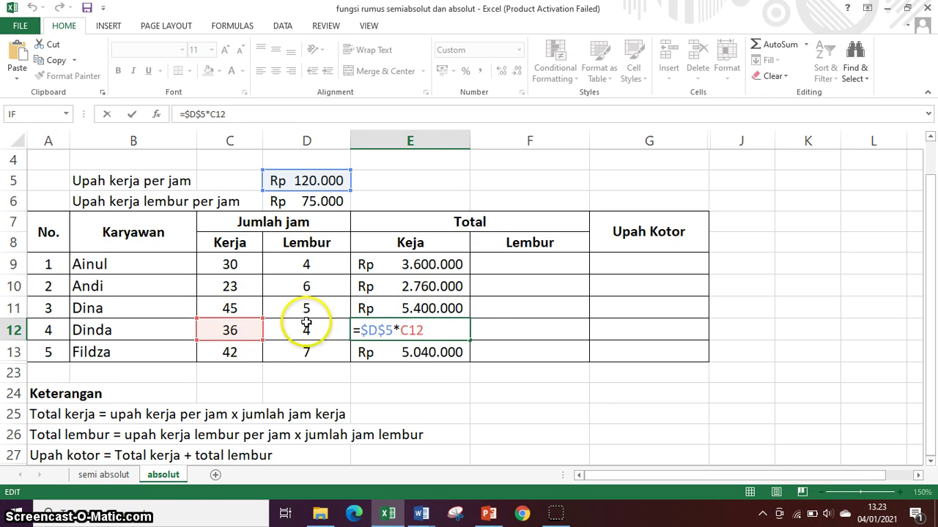
left_click(555, 308)
- Calculate the first employee's overtime total in F9 with the formula =D6*D9
left_click(541, 259)
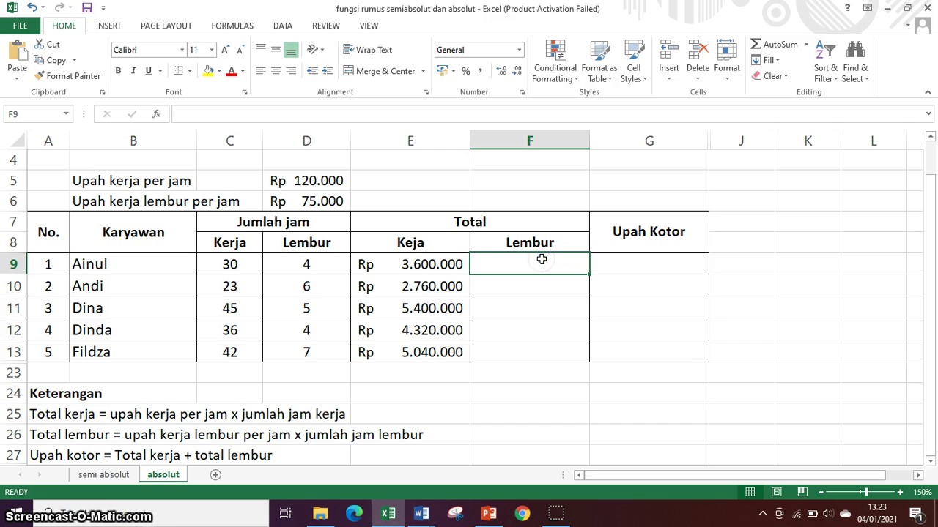
type("=")
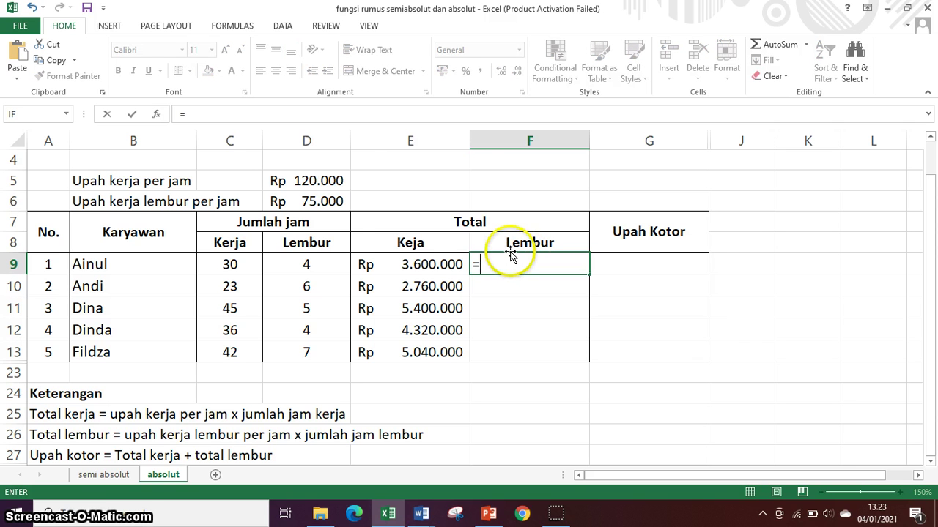
left_click(300, 205)
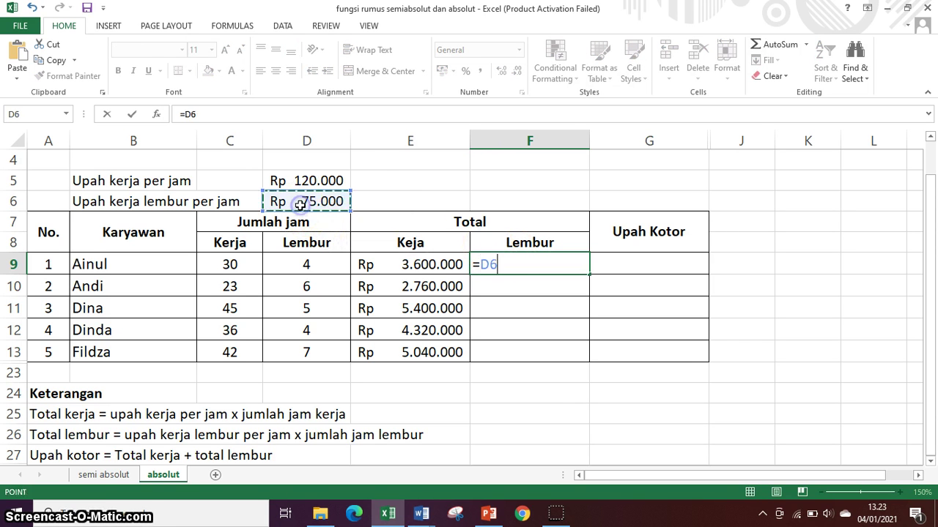
type("*")
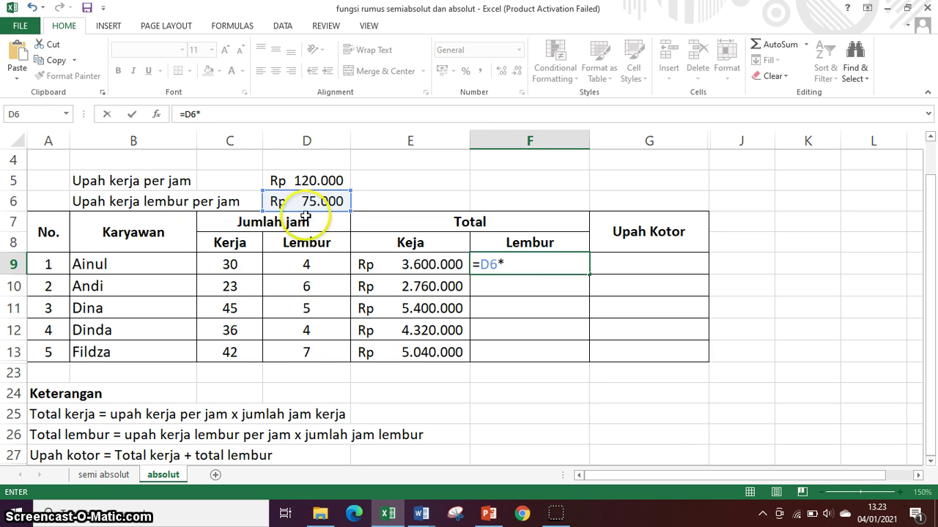
left_click(299, 266)
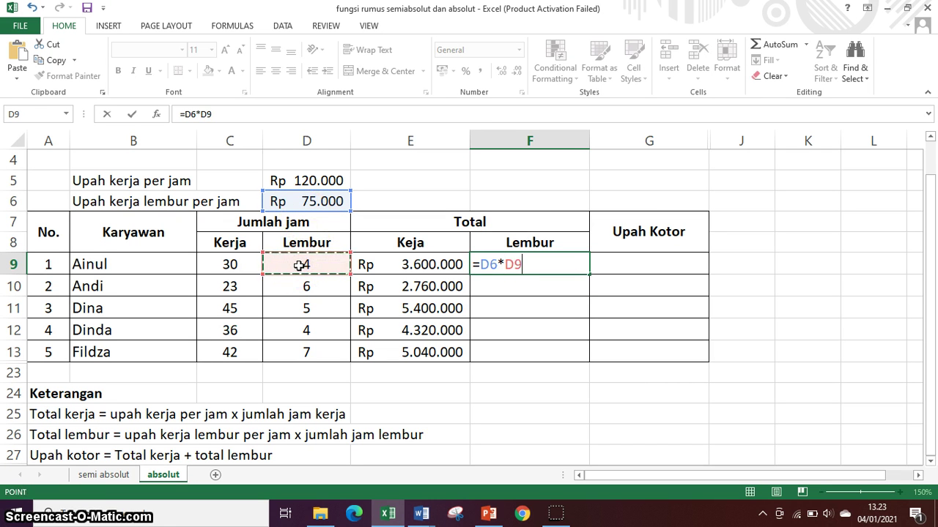
key("Return")
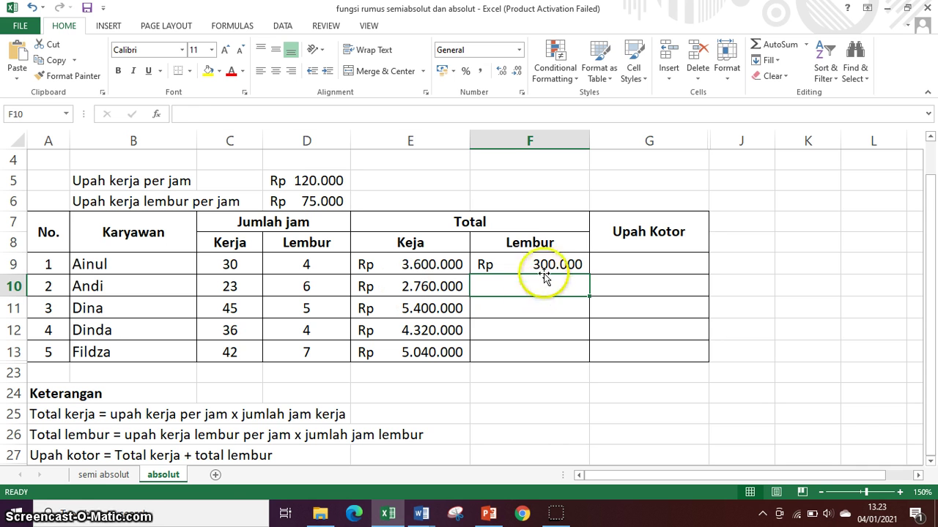
- Fill the overtime total formula from F9 down to F13 and inspect the cell references in F10
left_click(576, 265)
left_click_drag(589, 274, 586, 353)
left_click(569, 282)
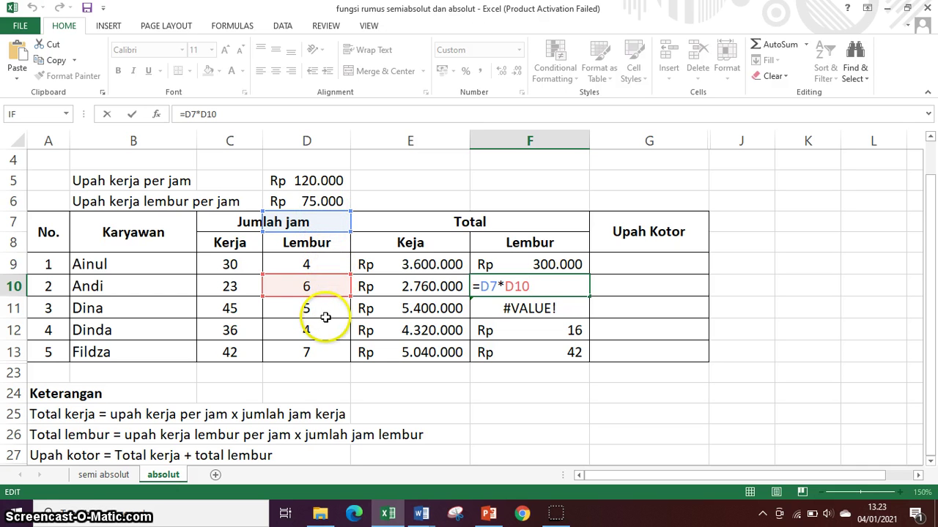
- Make the hourly overtime wage reference in F9 absolute so the formula reads =$D$6*D9
double_click(493, 264)
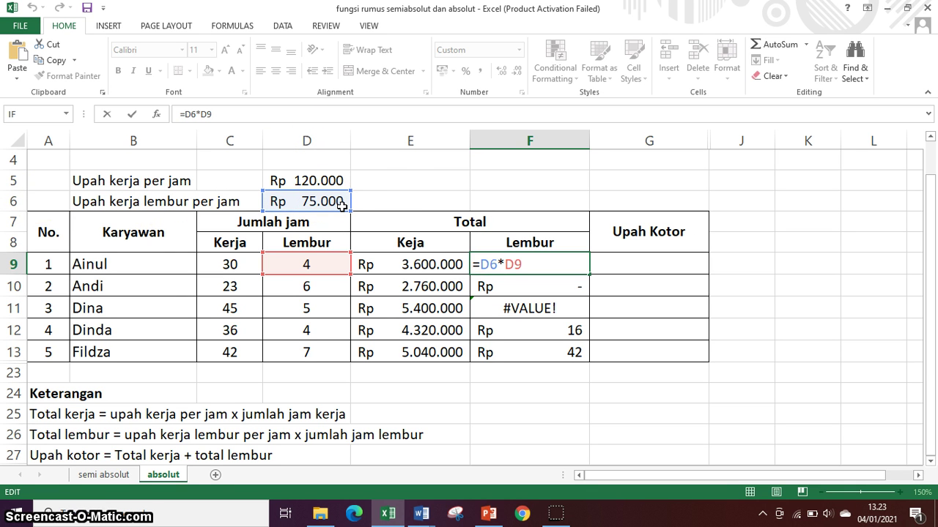
key("F4")
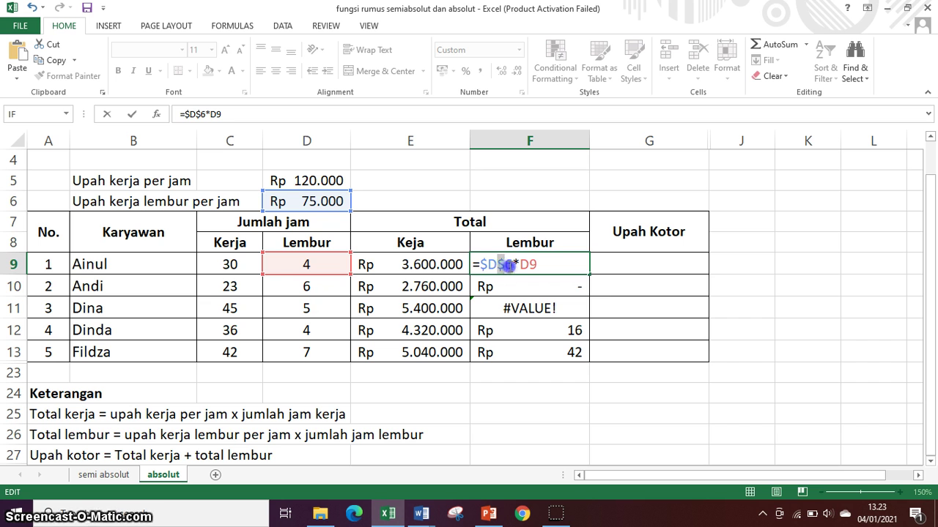
key("Return")
- Fill the corrected overtime total formula from F9 down to F13
left_click(510, 266)
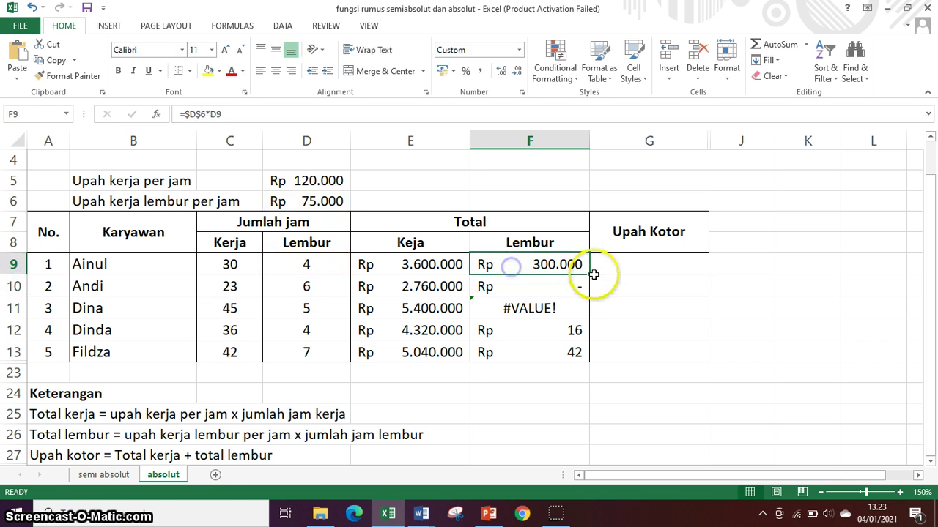
left_click_drag(590, 274, 573, 362)
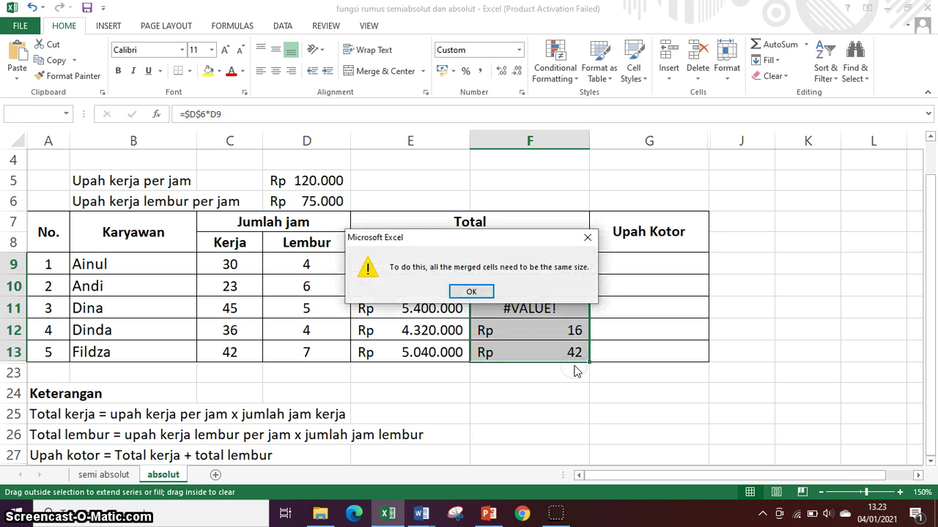
left_click(480, 291)
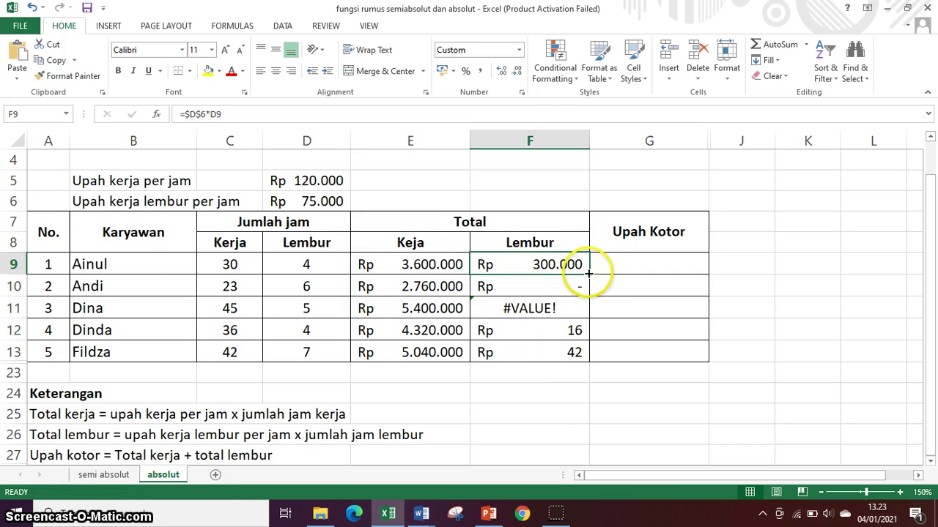
left_click_drag(589, 275, 576, 353)
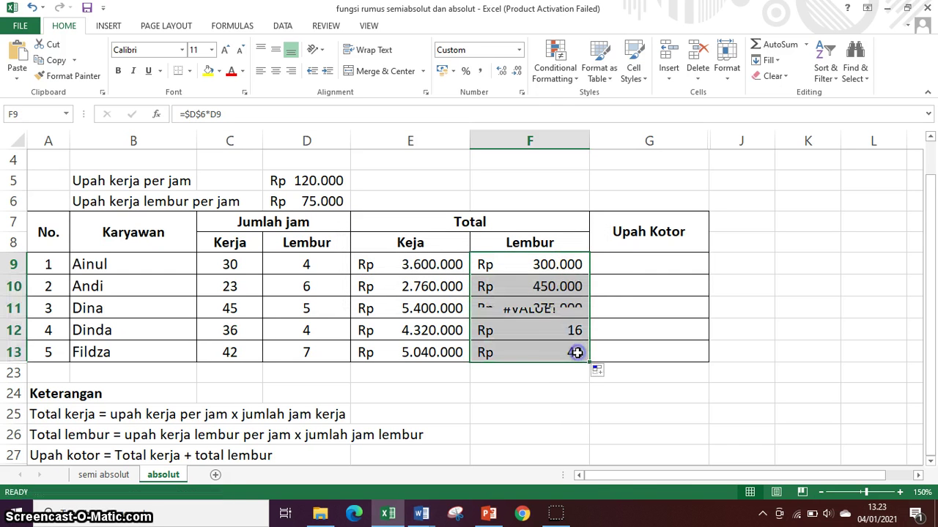
- Check the refilled overtime total formulas in F10 and F12 against the hourly wage cells D5 and D6
double_click(570, 286)
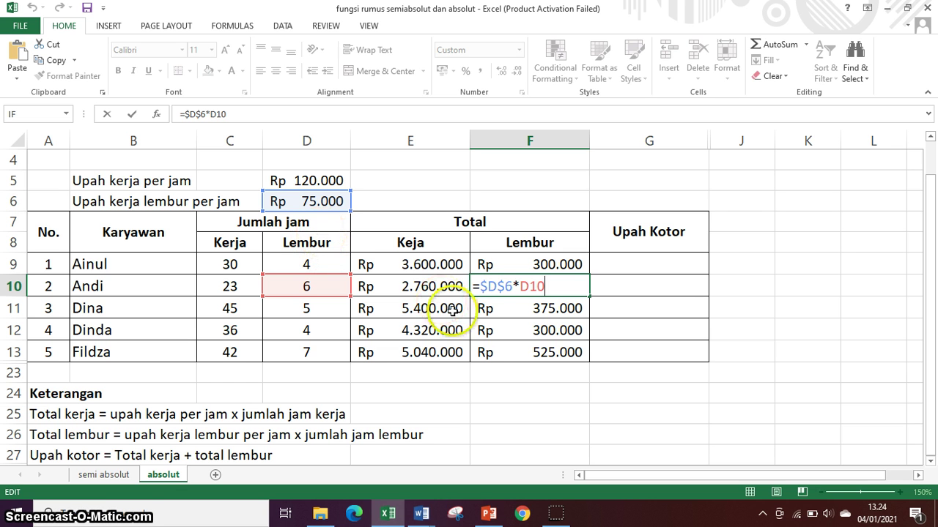
left_click(505, 305)
left_click(323, 181)
left_click(317, 204)
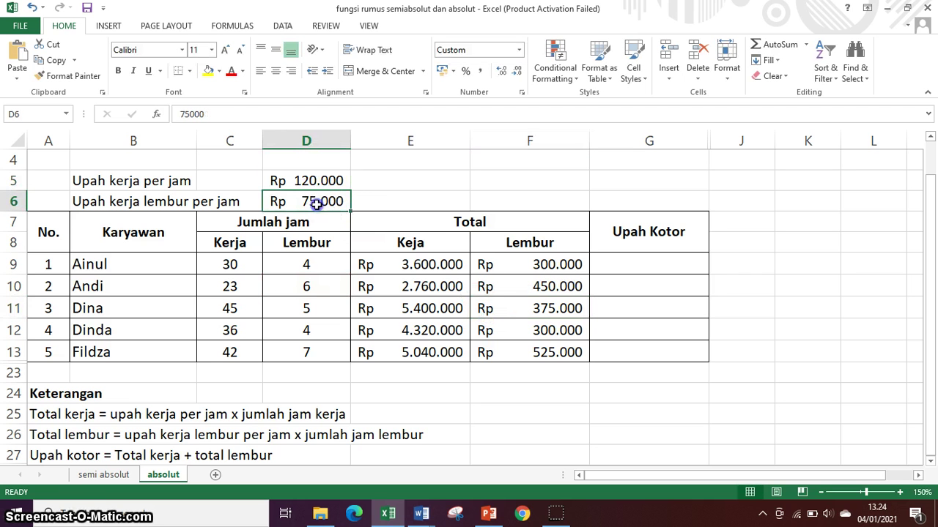
left_click_drag(315, 181, 322, 203)
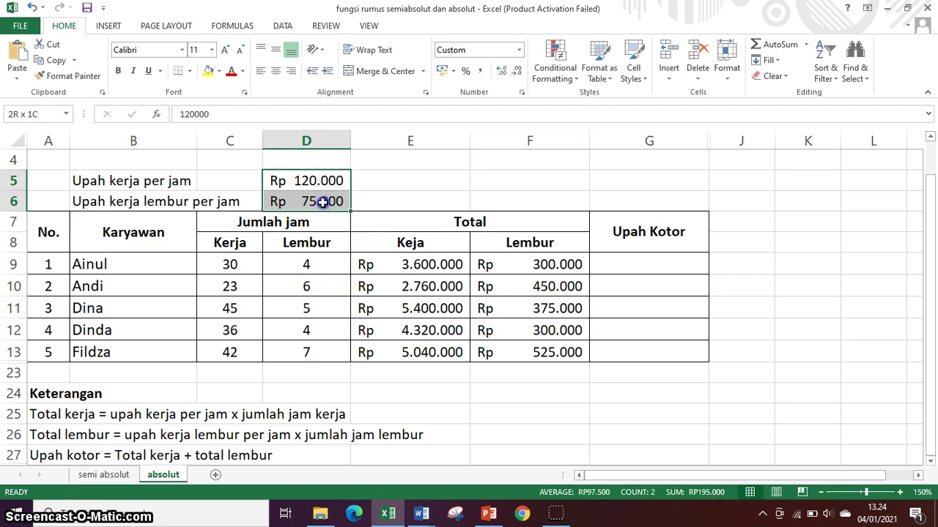
left_click(534, 299)
left_click(540, 329)
double_click(540, 329)
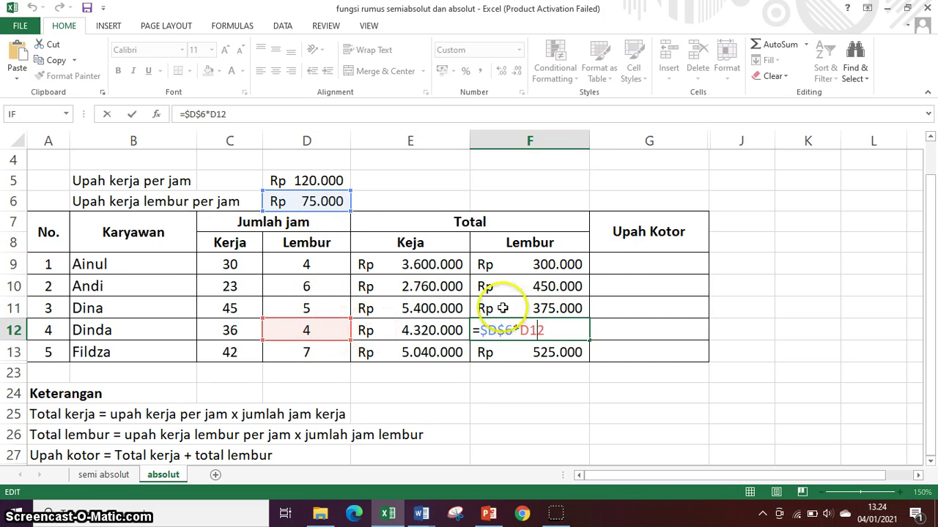
- Calculate the first employee's gross pay in G9 with the formula =E9+F9
left_click(618, 287)
left_click(623, 263)
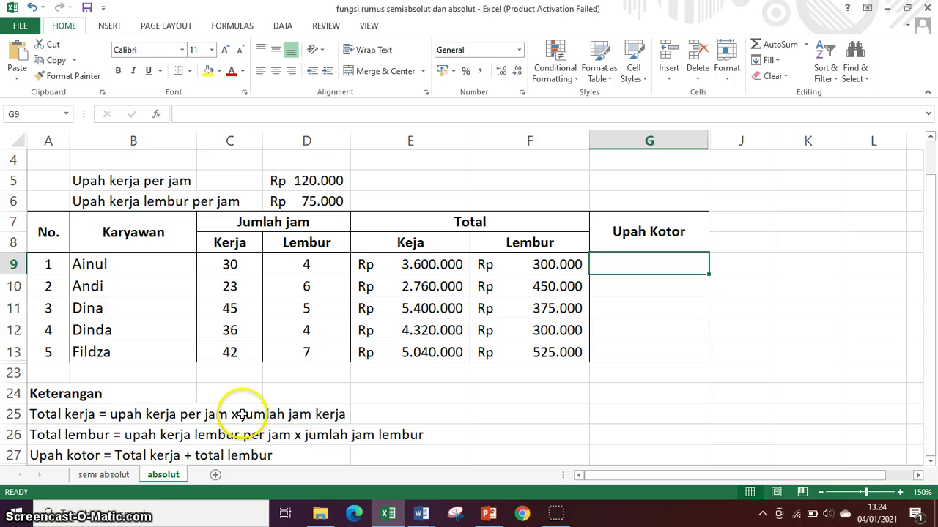
type("=")
left_click(426, 266)
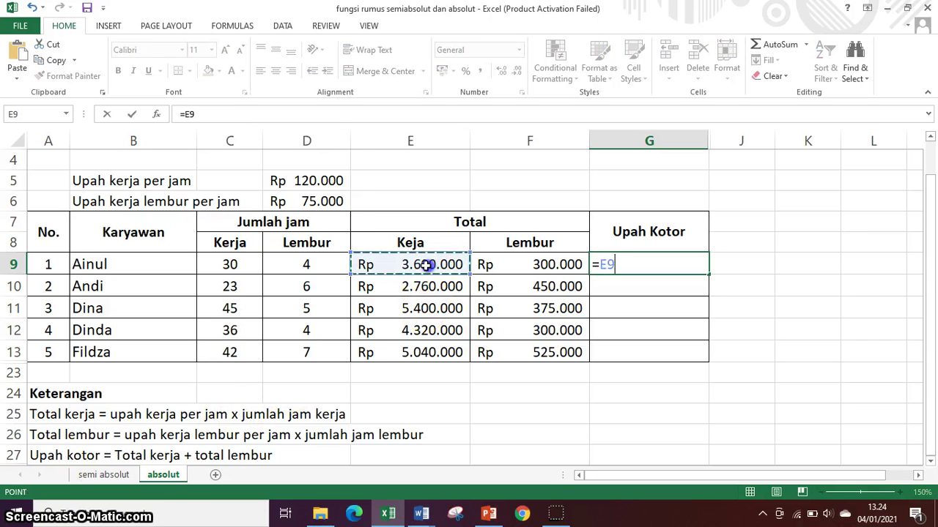
type("+")
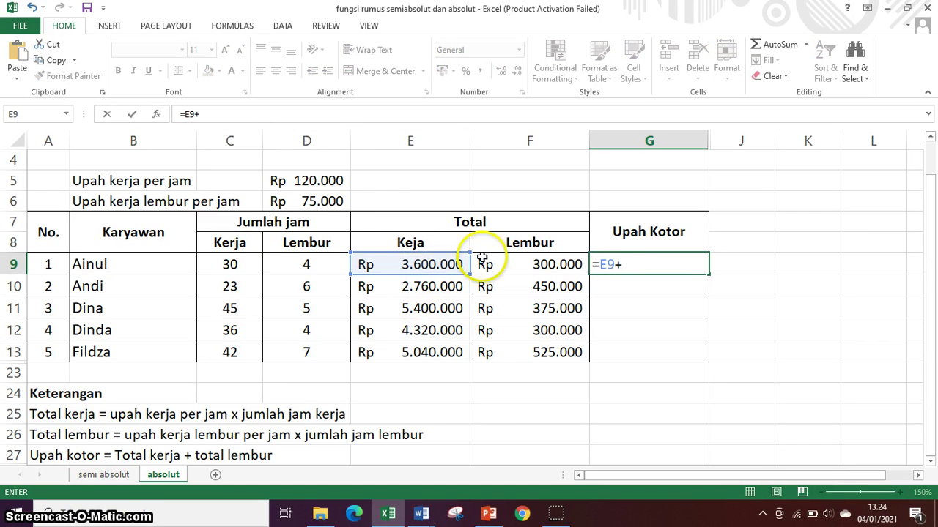
left_click(480, 262)
key("Return")
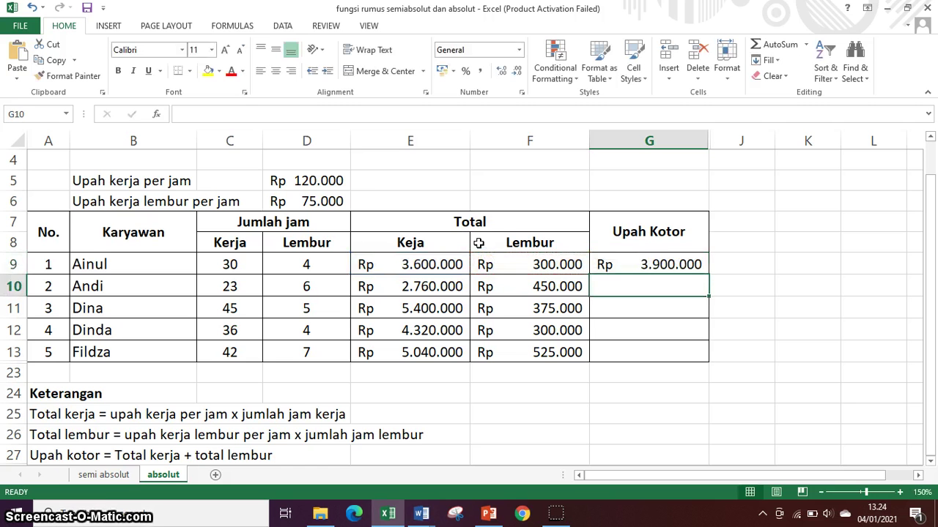
- Fill the gross pay formula from G9 down to G13 and spot-check the formulas in G12, F10 and G10
left_click(635, 264)
left_click_drag(707, 273, 694, 352)
left_click(655, 330)
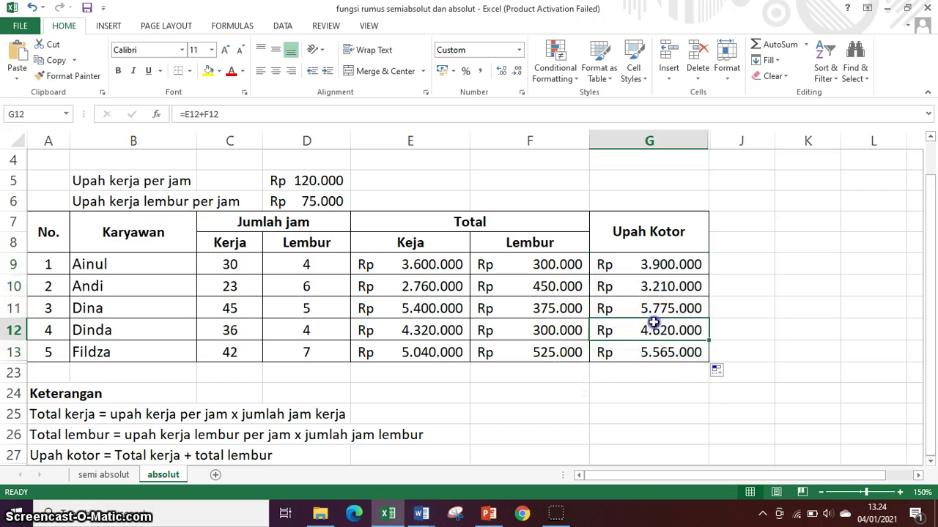
left_click(559, 340)
left_click(540, 291)
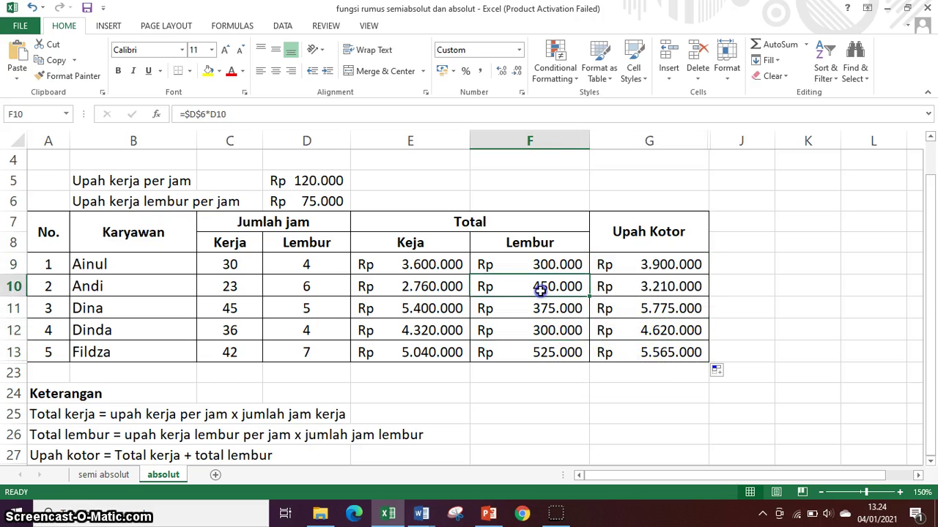
left_click(623, 282)
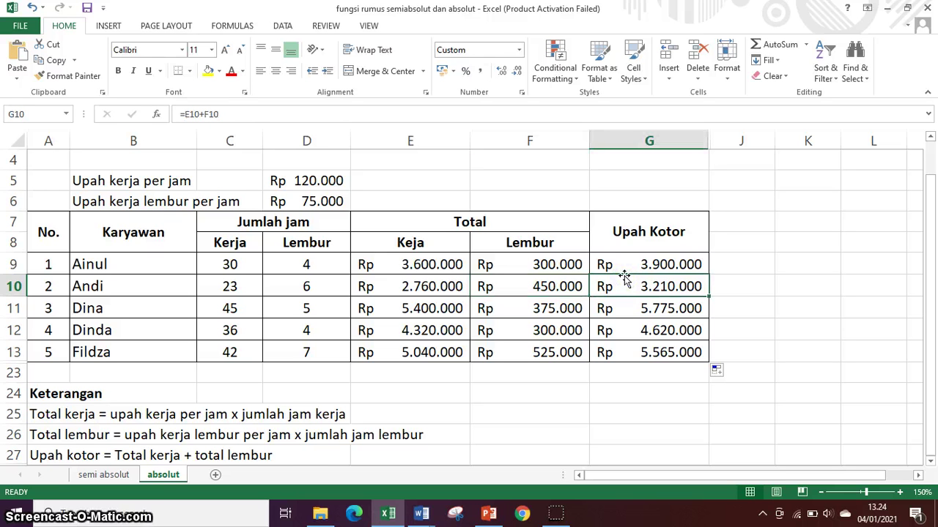